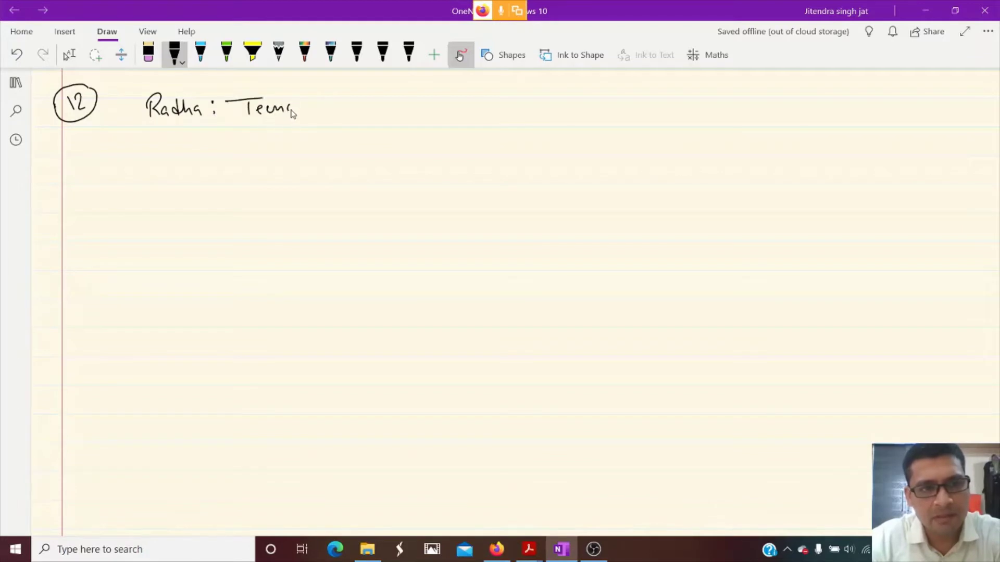
- Finish writing 'Teena :' and put the 1 : 1 : 1 shares under Radha, Teena and Rita
left_click(315, 101)
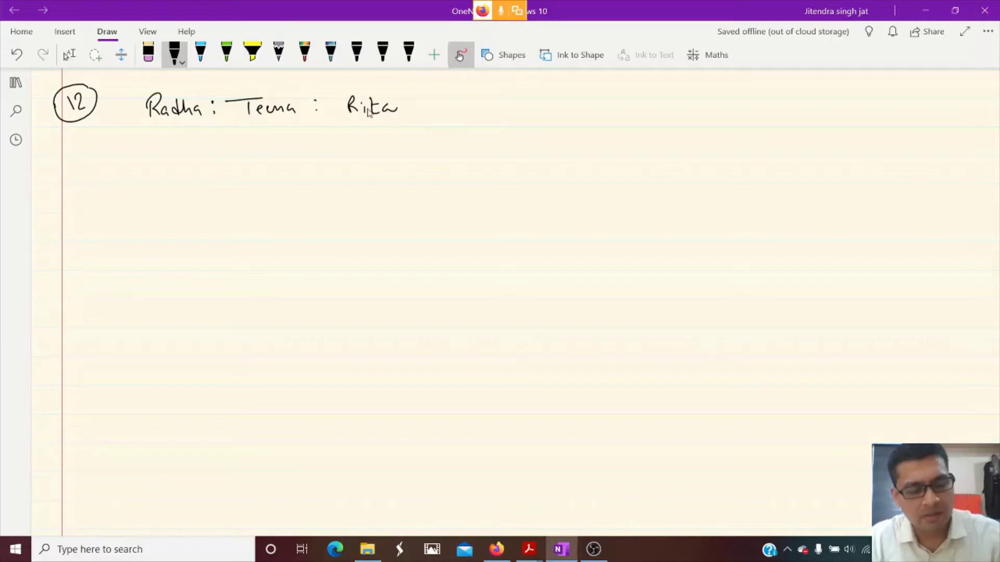
key("alt+Tab")
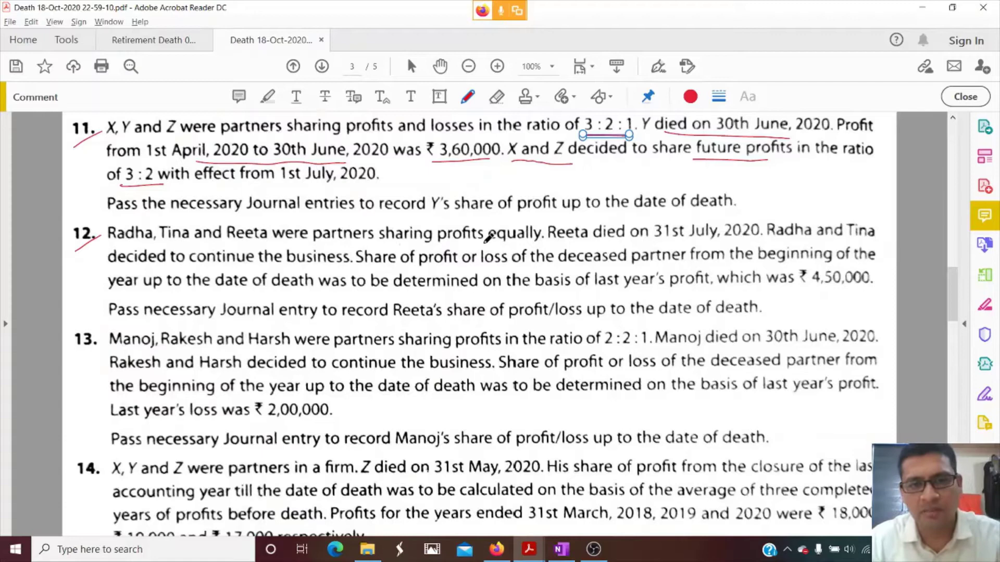
key("alt+Tab")
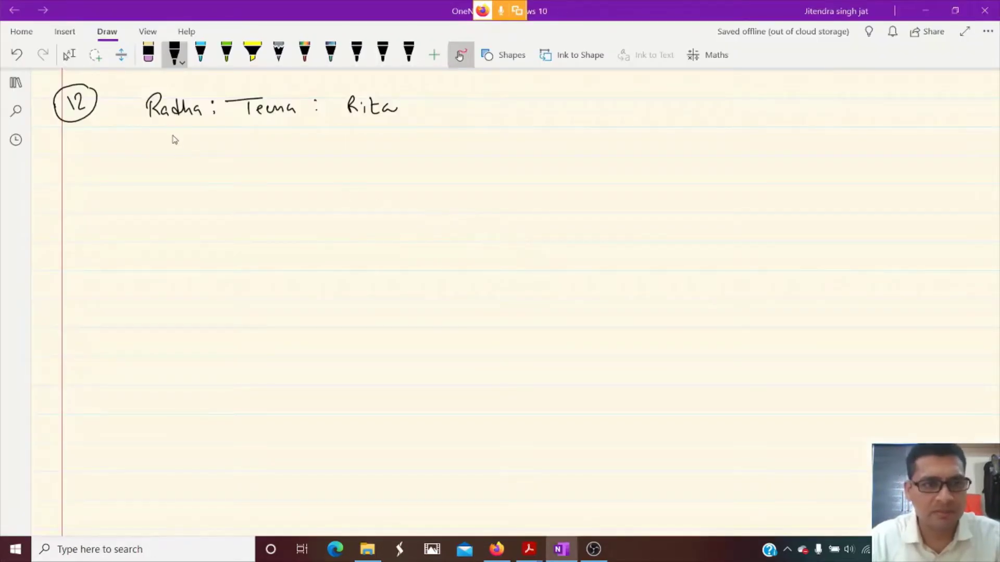
left_click_drag(174, 134, 173, 147)
left_click_drag(264, 134, 264, 148)
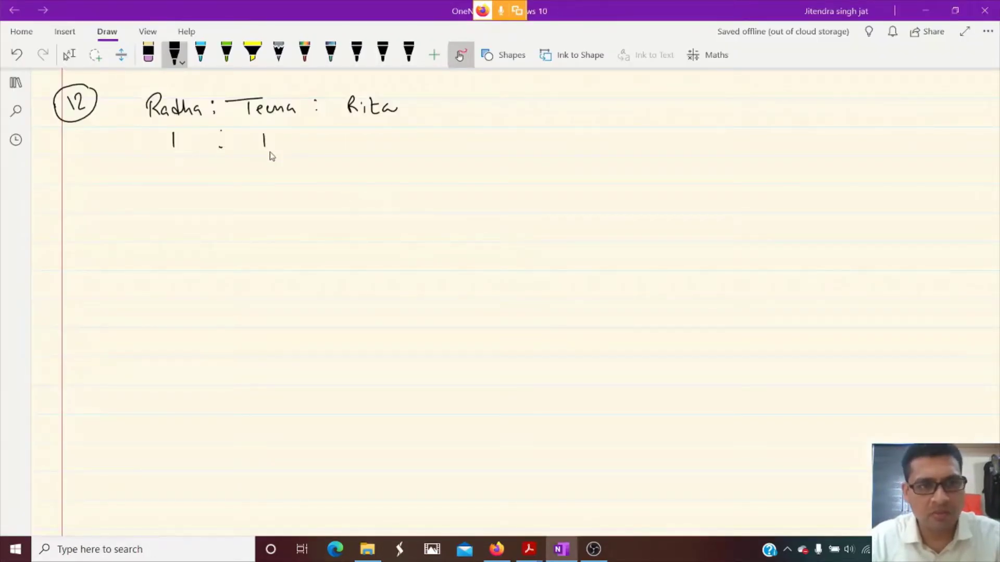
left_click(324, 149)
left_click_drag(366, 134, 366, 149)
key("alt+Tab")
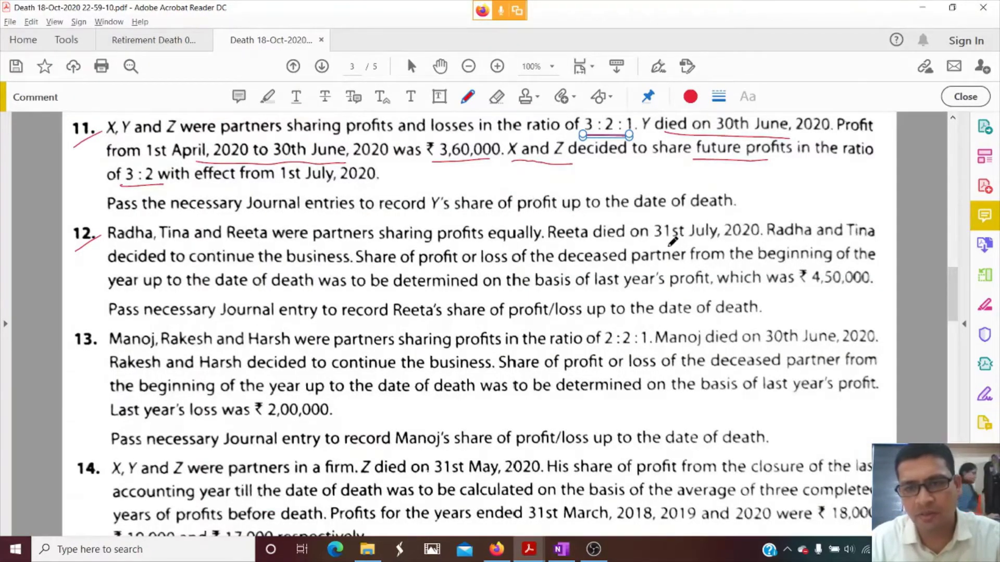
key("alt+Tab")
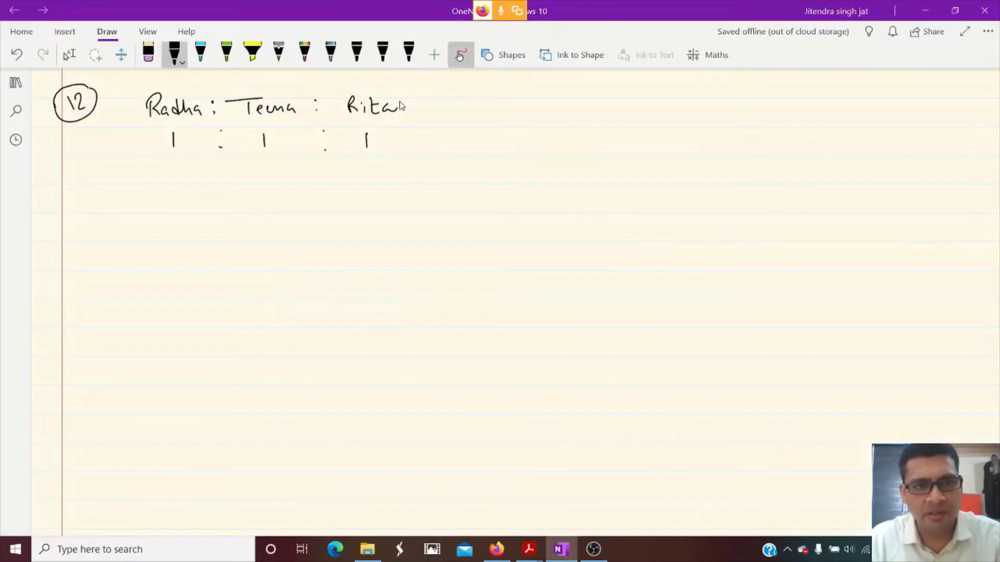
- Circle Rita and link her 31/7 death date to an underlined '4 mnth' note
mouse_move(401, 106)
left_mouse_down()
mouse_move(343, 89)
mouse_move(381, 134)
mouse_move(394, 103)
mouse_move(494, 104)
mouse_move(548, 147)
left_mouse_up()
left_click_drag(563, 128, 571, 142)
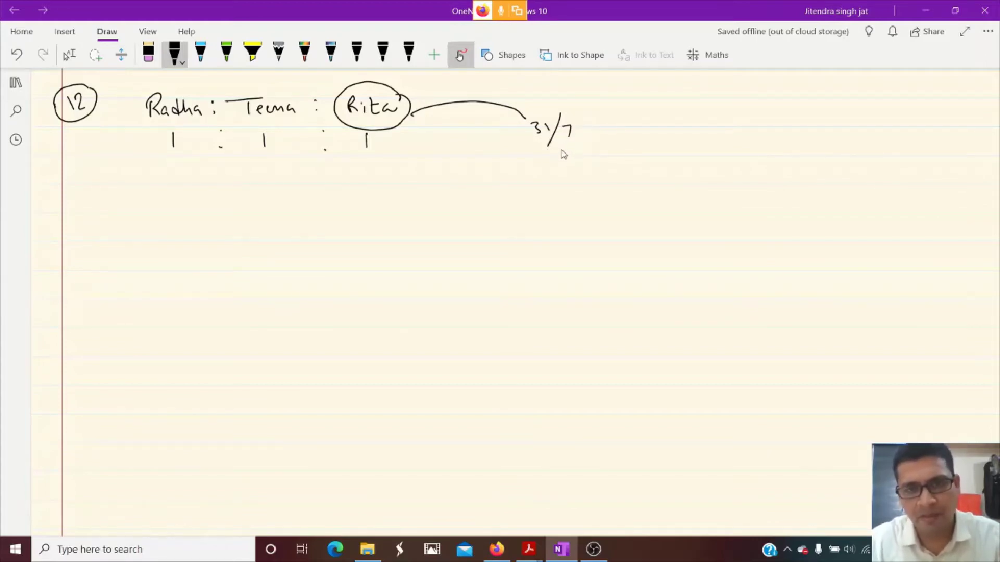
left_click_drag(581, 121, 679, 126)
left_click_drag(696, 125, 718, 125)
left_click_drag(721, 110, 729, 124)
mouse_move(732, 110)
left_mouse_down()
mouse_move(736, 124)
mouse_move(677, 89)
mouse_move(676, 136)
mouse_move(758, 125)
mouse_move(734, 106)
left_mouse_up()
mouse_move(672, 141)
left_mouse_down()
mouse_move(724, 138)
mouse_move(718, 146)
left_mouse_up()
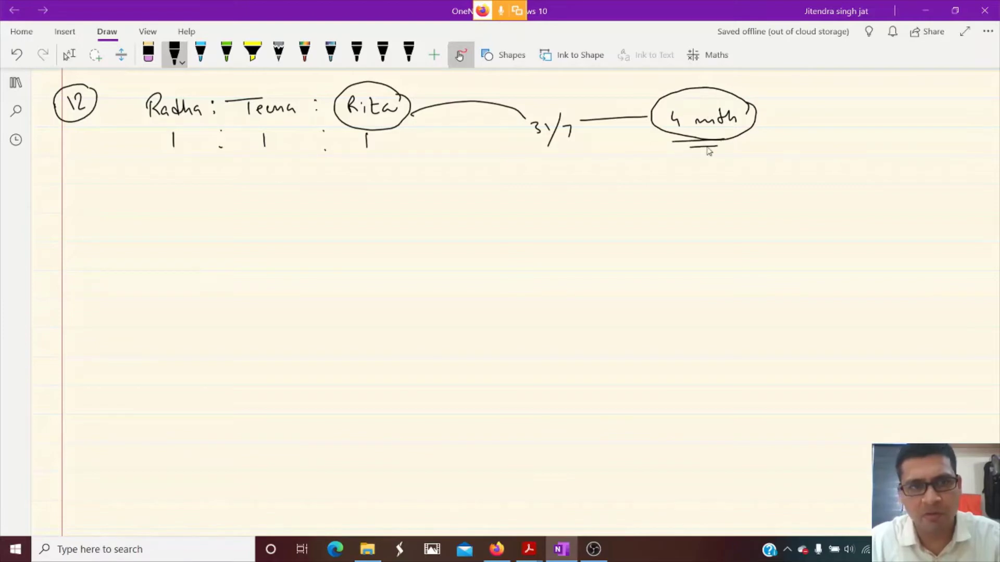
key("alt+Tab")
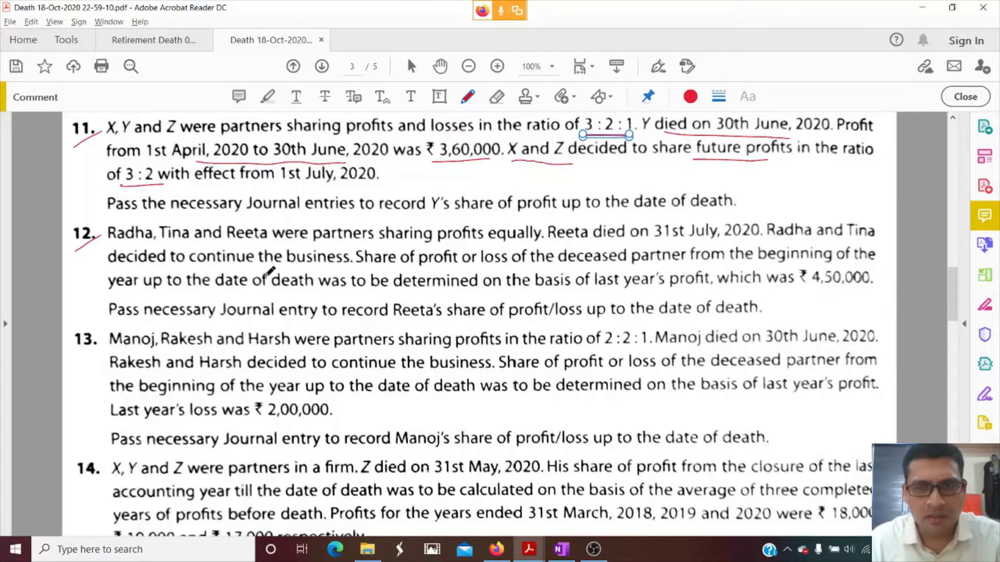
- Underline 'decided to continue', 'profit', 'deceased', 'beginning' and the date-of-death wording in question 12
left_click_drag(160, 268, 233, 267)
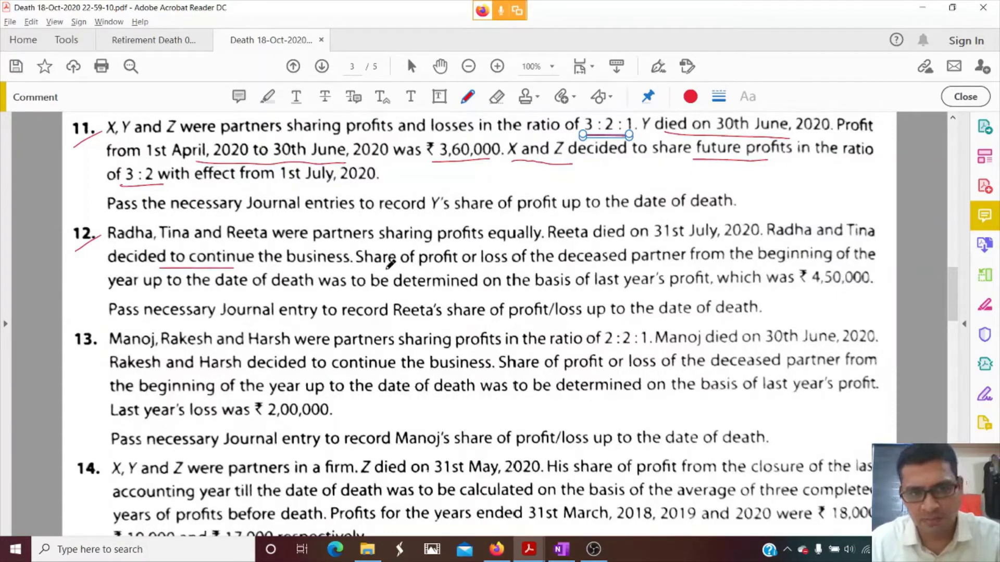
left_click_drag(412, 266, 465, 266)
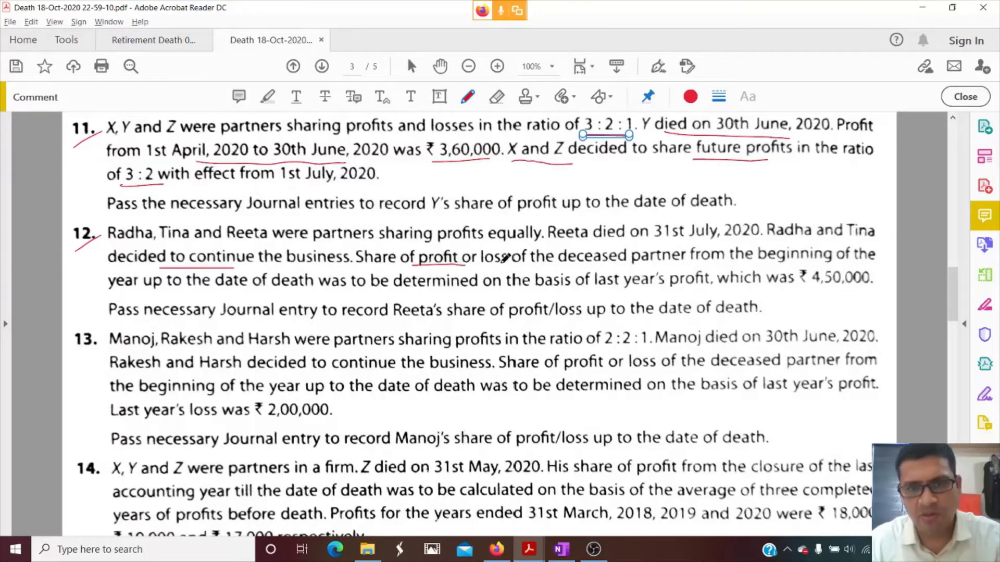
left_click_drag(608, 266, 620, 266)
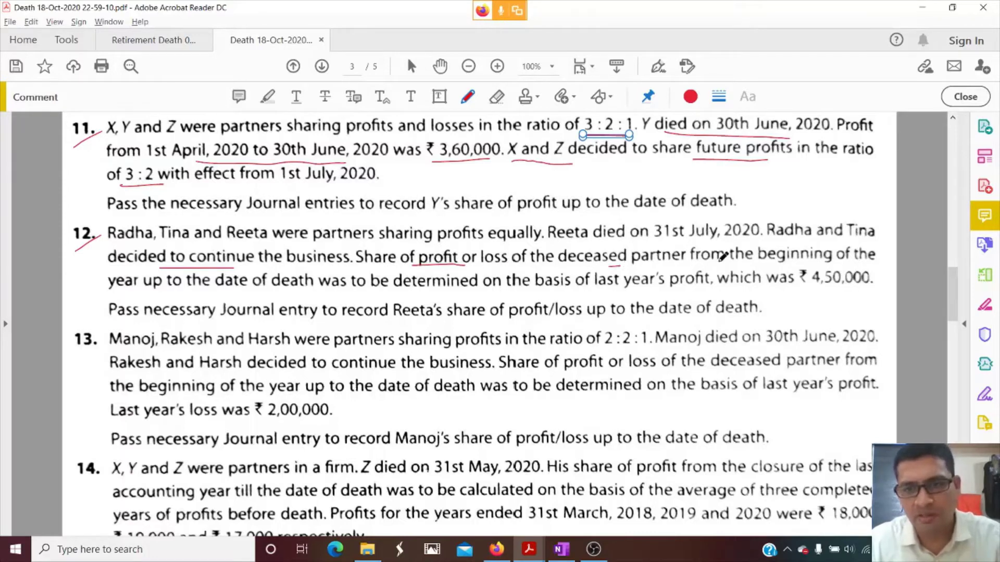
left_click_drag(762, 264, 806, 263)
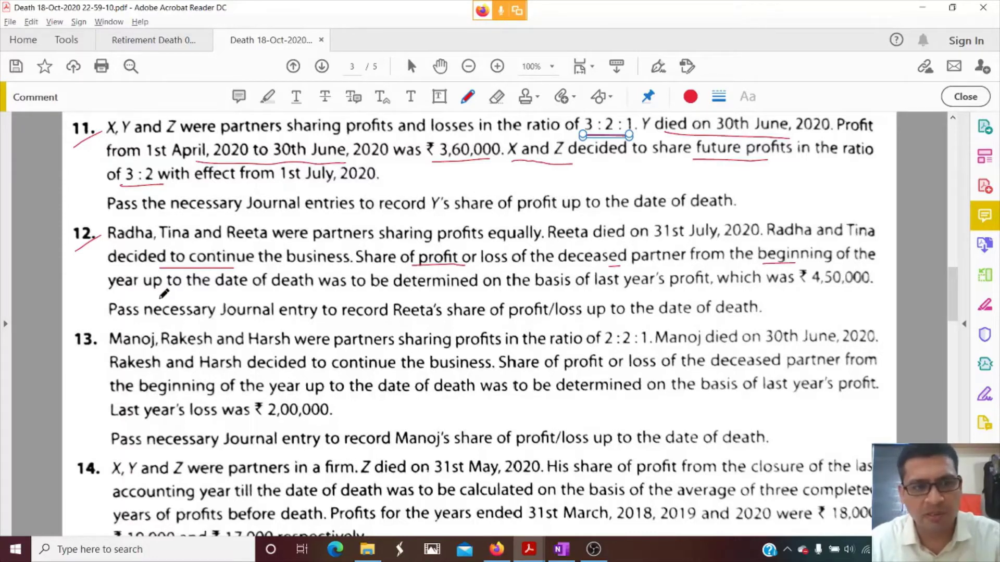
left_click_drag(158, 290, 198, 291)
left_click_drag(276, 292, 303, 292)
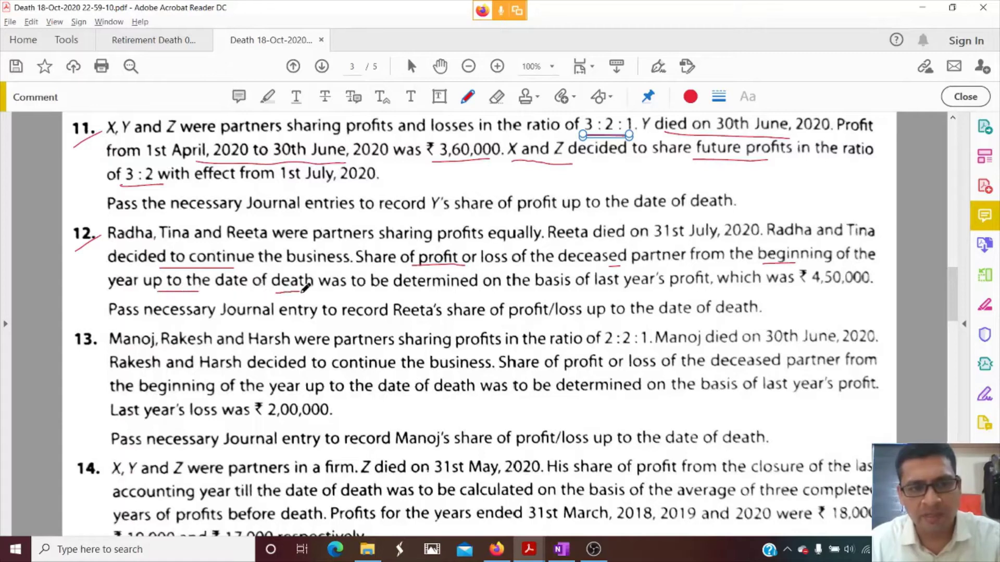
- Underline 'determined', 'last year's', the 4,50,000 profit, 'Journal entry' and the 'share of' wording
left_click_drag(424, 292, 463, 292)
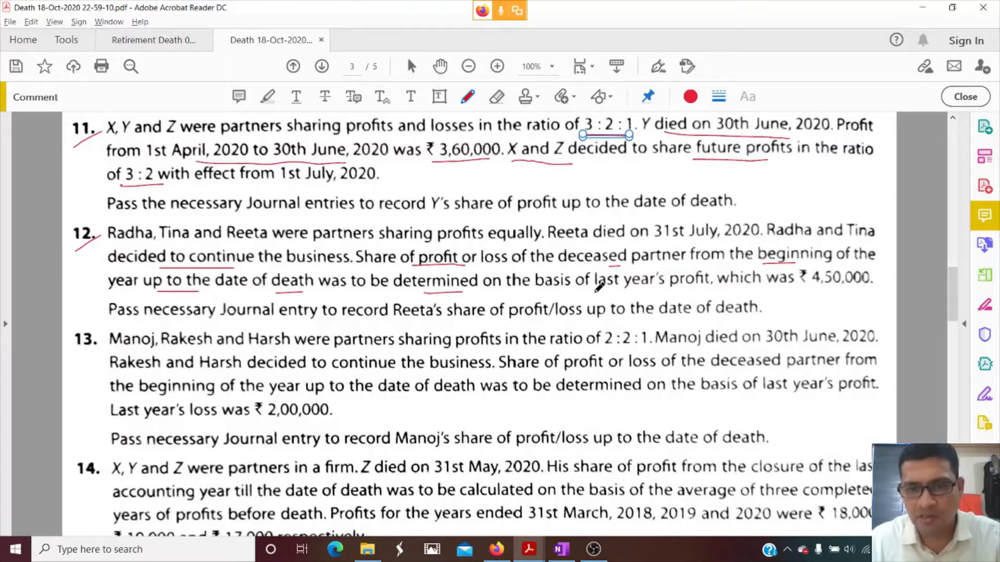
left_click_drag(595, 290, 660, 290)
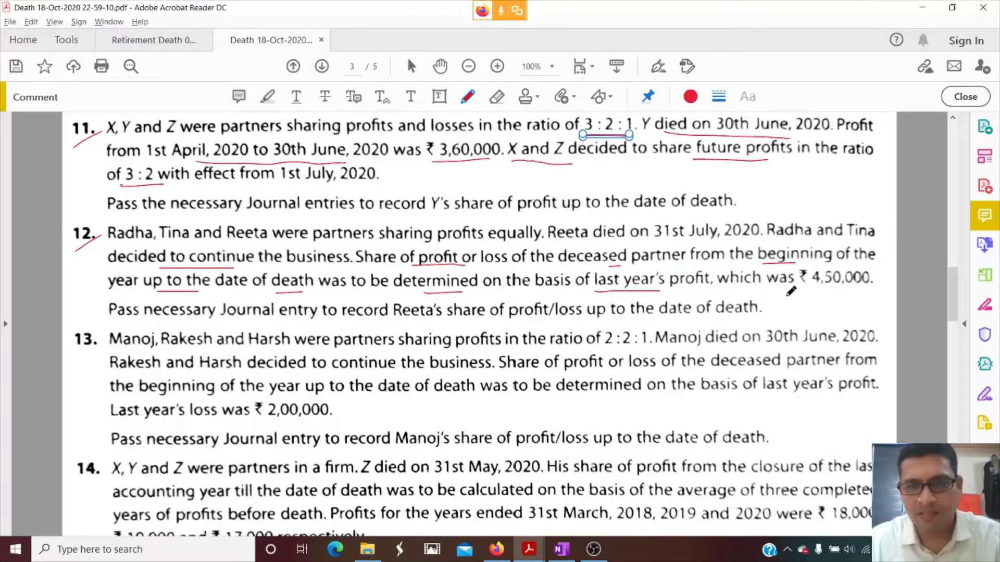
left_click_drag(783, 286, 855, 286)
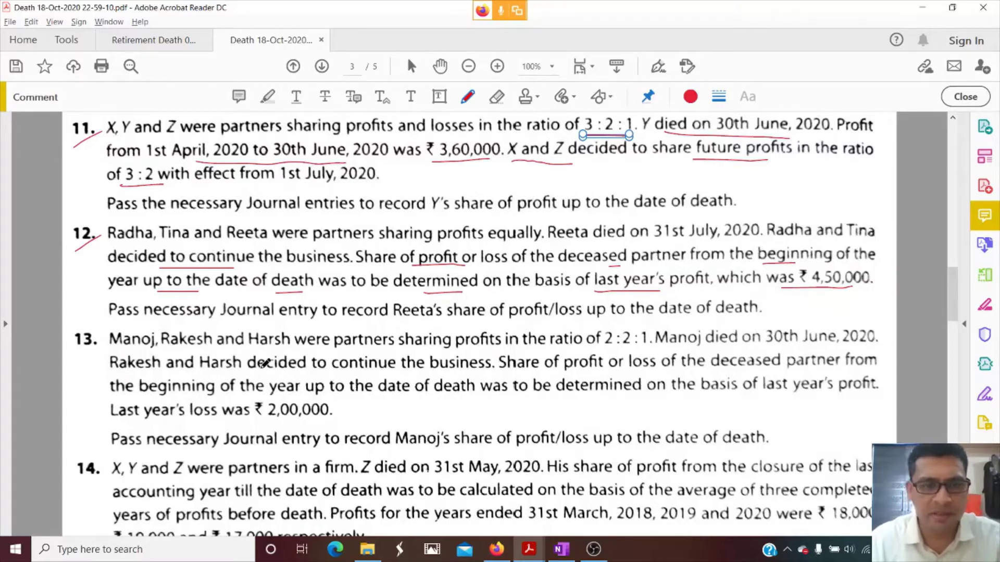
left_click_drag(239, 320, 302, 323)
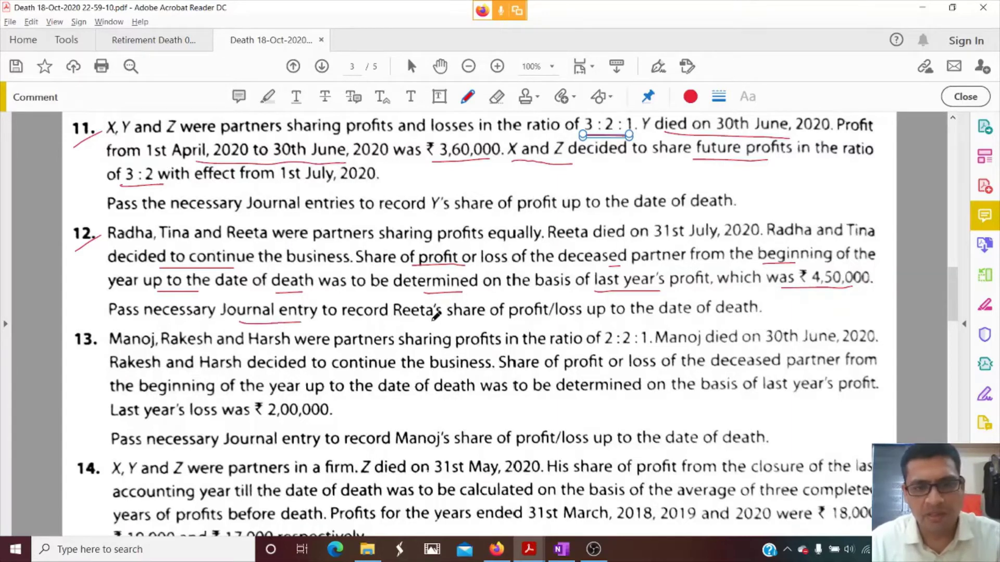
left_click_drag(424, 320, 510, 319)
left_click_drag(577, 325, 603, 324)
- Write and underline the heading for the deceased partner's share in profit
key("alt+Tab")
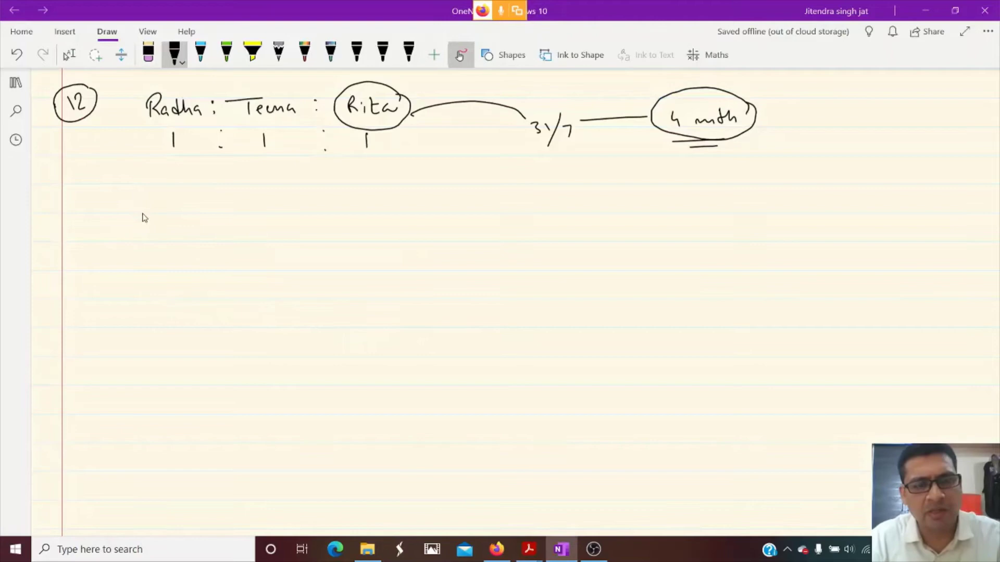
mouse_move(133, 206)
left_mouse_down()
mouse_move(348, 211)
mouse_move(359, 196)
left_mouse_up()
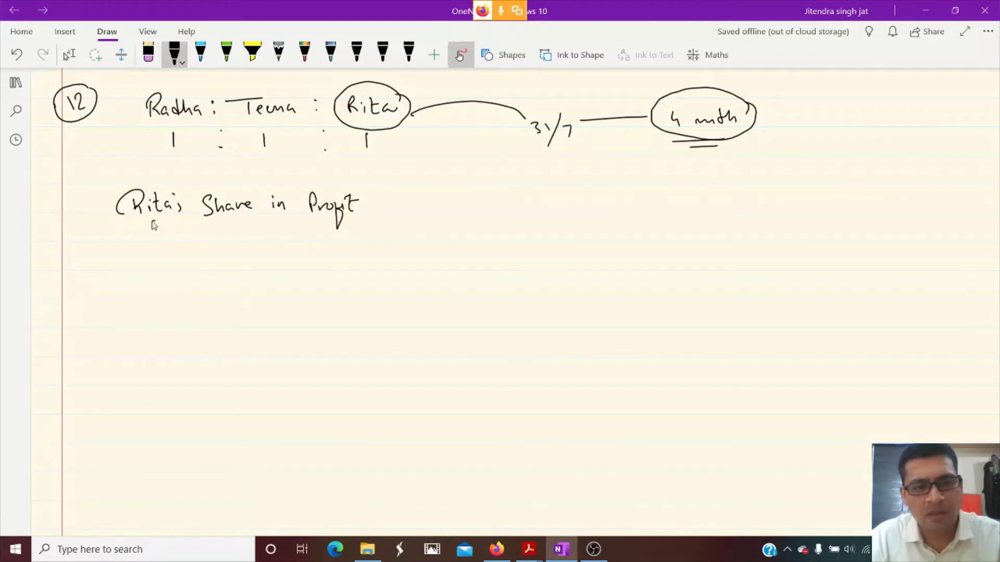
left_click_drag(151, 220, 358, 208)
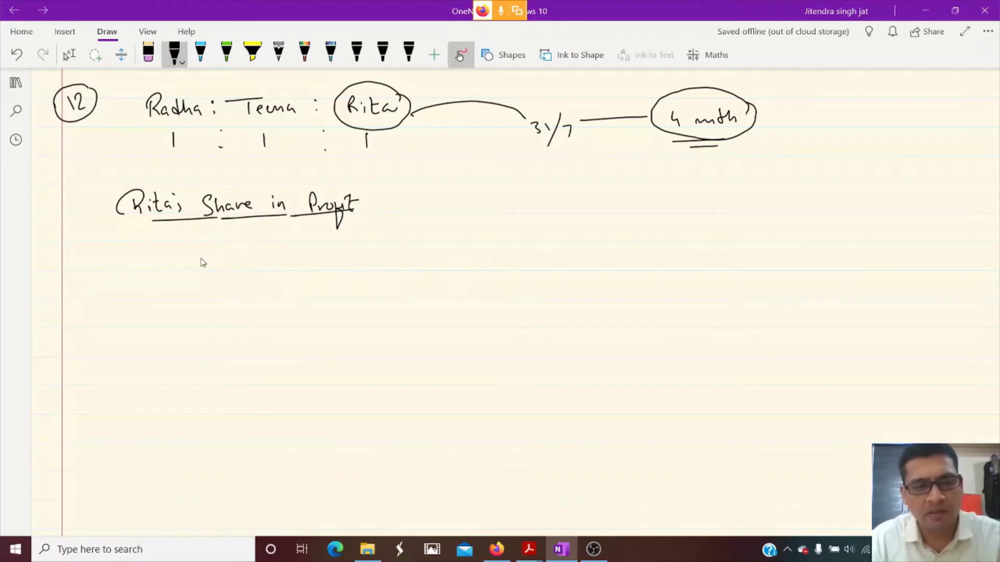
- Write the calculation 4,50,000 × 1/3 × 4/12 = beneath the heading
left_click_drag(219, 254, 269, 251)
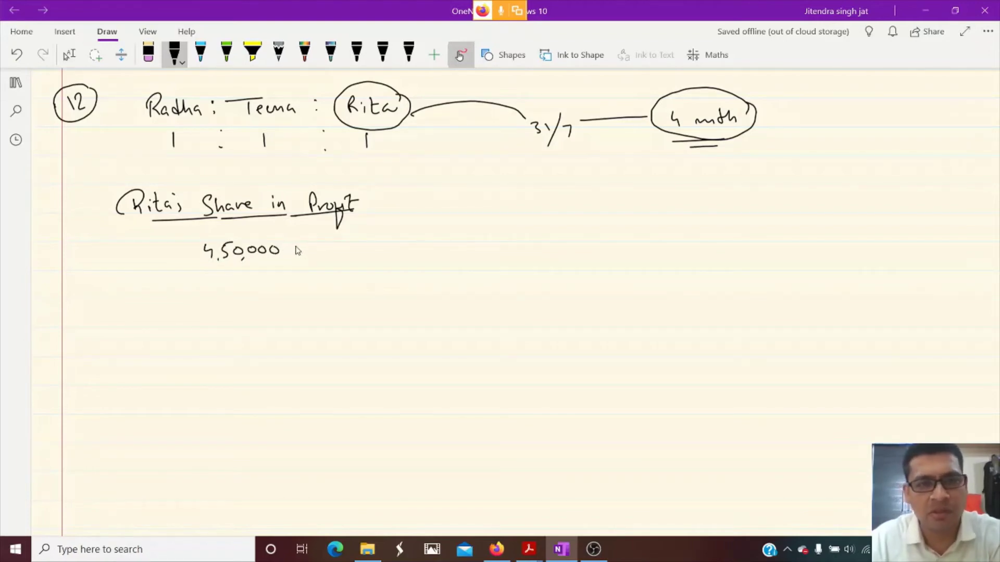
left_click_drag(295, 248, 307, 254)
mouse_move(306, 243)
left_mouse_down()
mouse_move(297, 257)
mouse_move(311, 281)
left_mouse_up()
left_click_drag(328, 269, 328, 284)
left_click_drag(348, 249, 358, 256)
left_click_drag(357, 249, 348, 257)
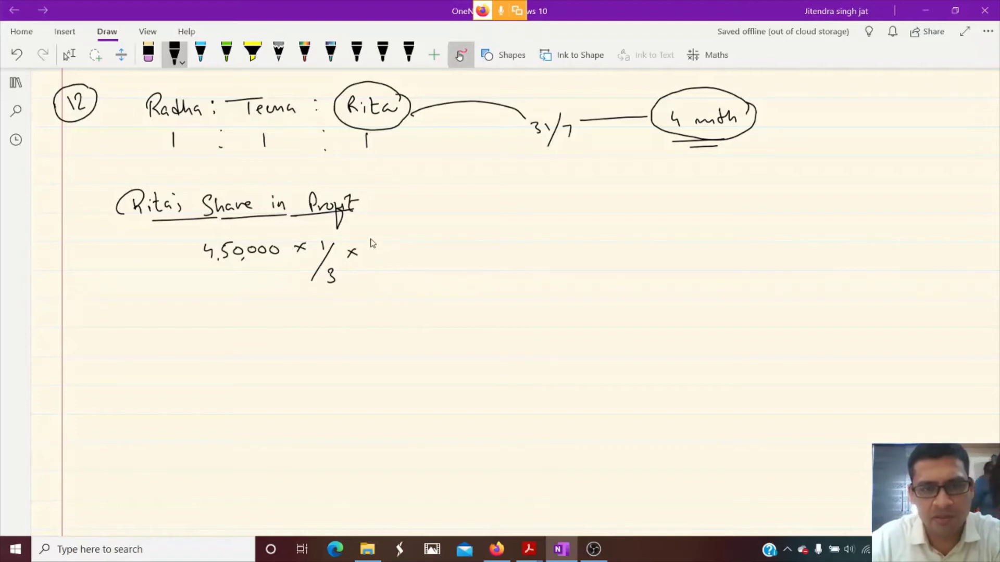
left_click_drag(371, 239, 383, 282)
left_click_drag(389, 271, 398, 280)
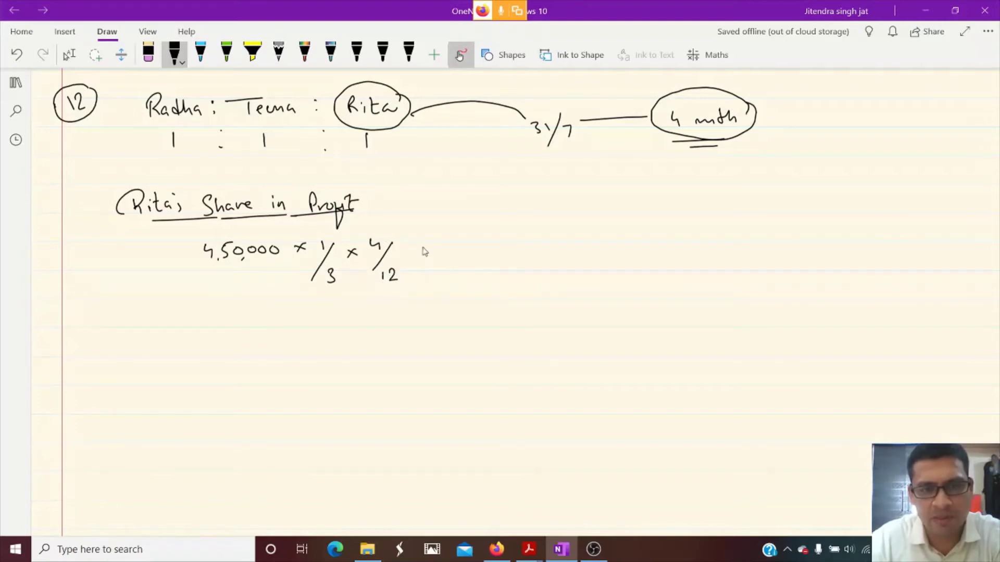
left_click_drag(421, 248, 430, 247)
left_click_drag(421, 253, 431, 252)
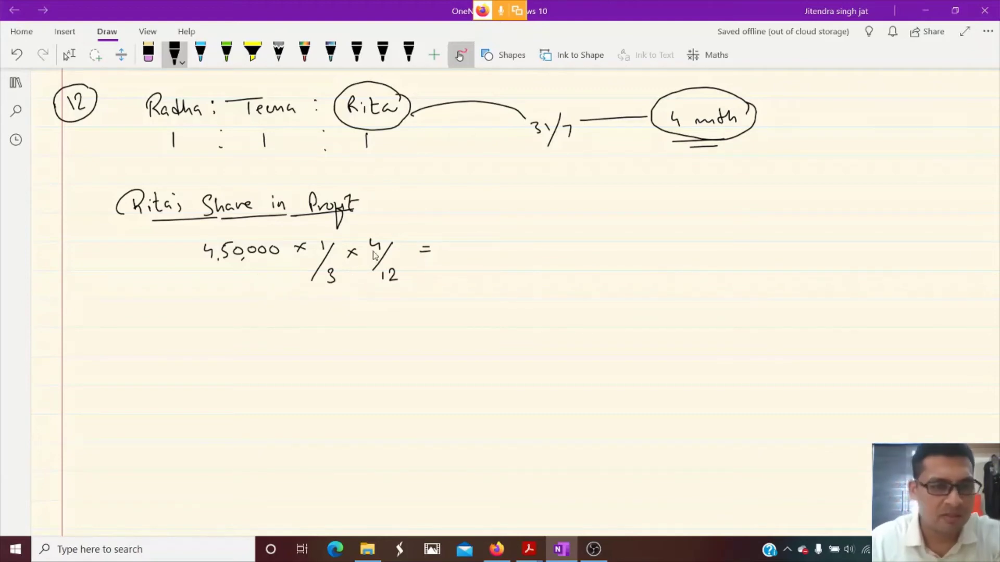
- Cancel the figures down and write the result 50,000, double-underlined
mouse_move(384, 239)
left_mouse_down()
mouse_move(373, 256)
mouse_move(411, 283)
mouse_move(320, 290)
left_mouse_up()
left_click_drag(225, 232, 227, 243)
left_click_drag(229, 228, 283, 226)
left_click_drag(198, 260, 301, 240)
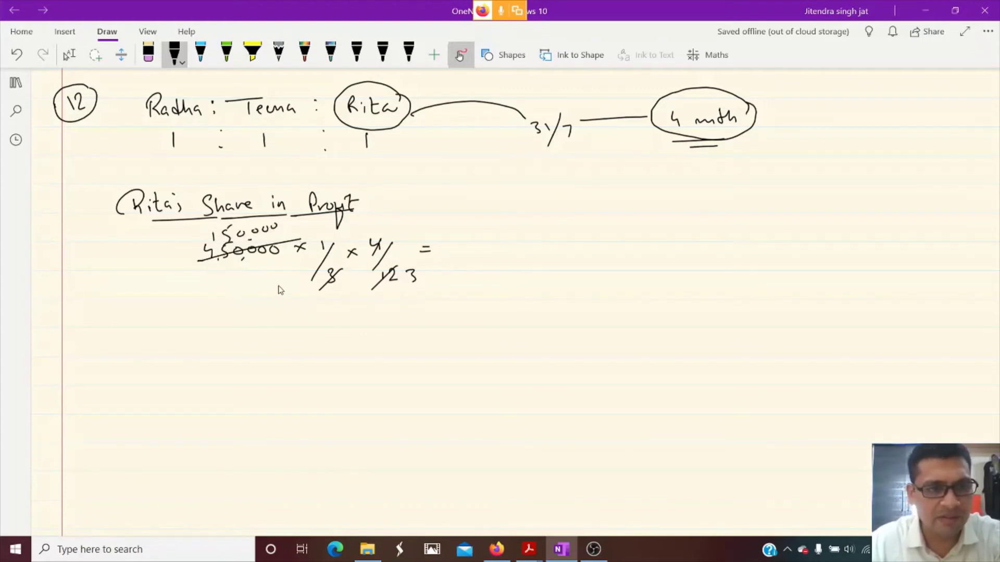
left_click_drag(223, 241, 271, 228)
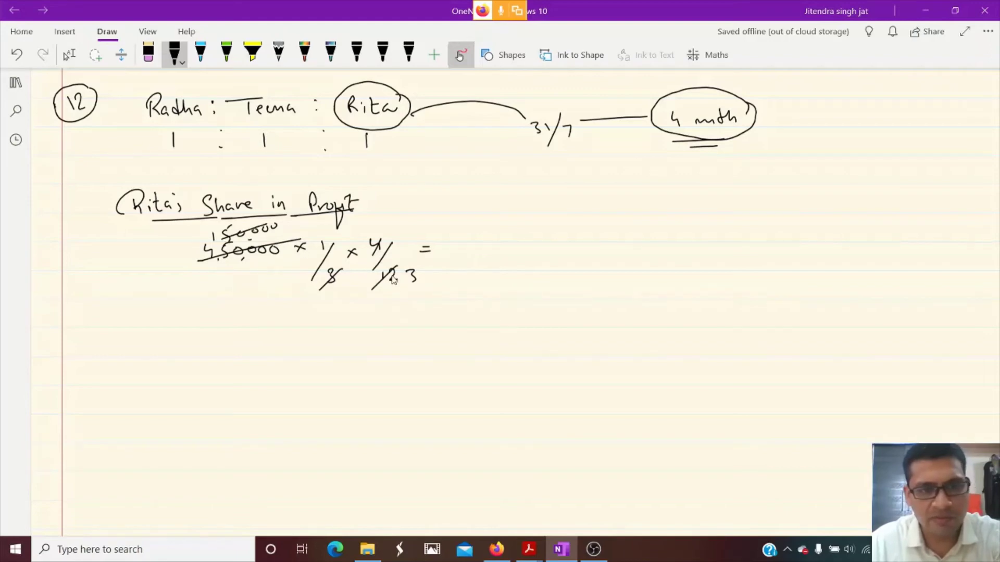
left_click_drag(392, 281, 426, 276)
left_click_drag(470, 252, 469, 264)
left_click_drag(472, 249, 551, 269)
mouse_move(475, 276)
left_mouse_down()
mouse_move(552, 273)
mouse_move(451, 241)
mouse_move(565, 241)
left_mouse_up()
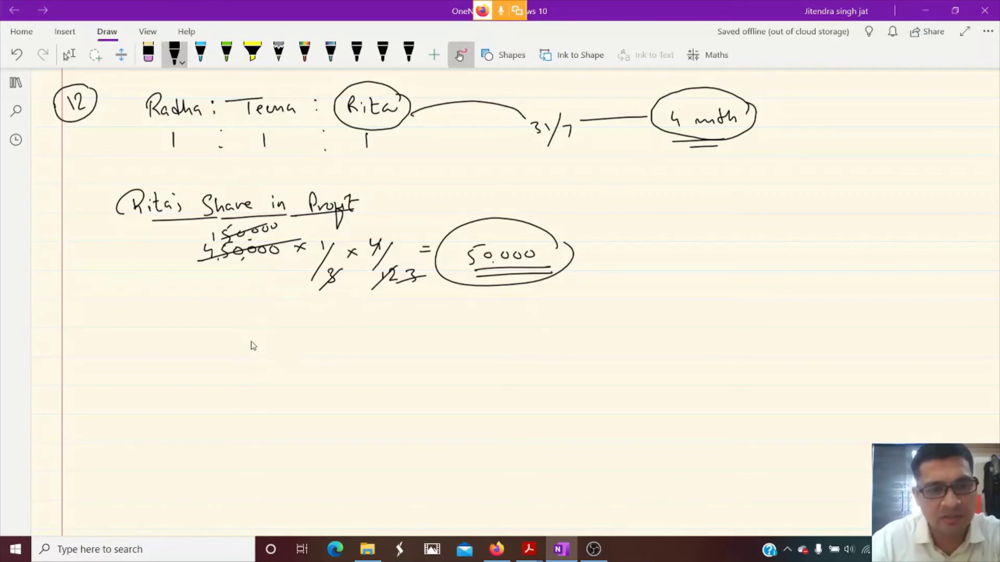
- Write the entry lines 'Profit & Loss Suspense A/c Dr' and 'To Rita's Capital A/c'
mouse_move(247, 350)
left_mouse_down()
mouse_move(279, 349)
mouse_move(281, 358)
mouse_move(298, 341)
mouse_move(336, 336)
mouse_move(470, 347)
mouse_move(598, 334)
mouse_move(598, 348)
left_mouse_up()
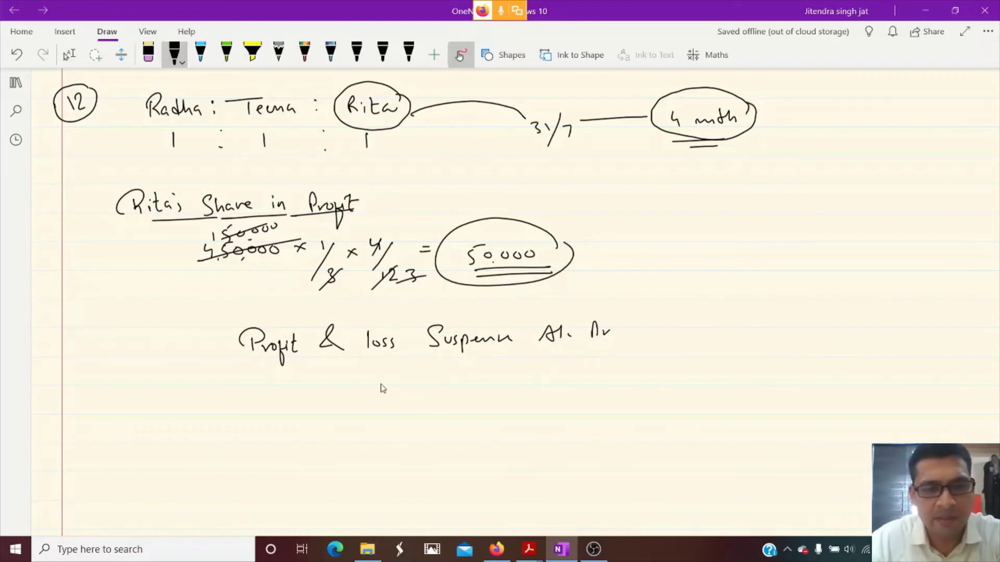
mouse_move(344, 373)
left_mouse_down()
mouse_move(414, 372)
mouse_move(386, 390)
left_mouse_up()
left_click_drag(405, 382, 482, 392)
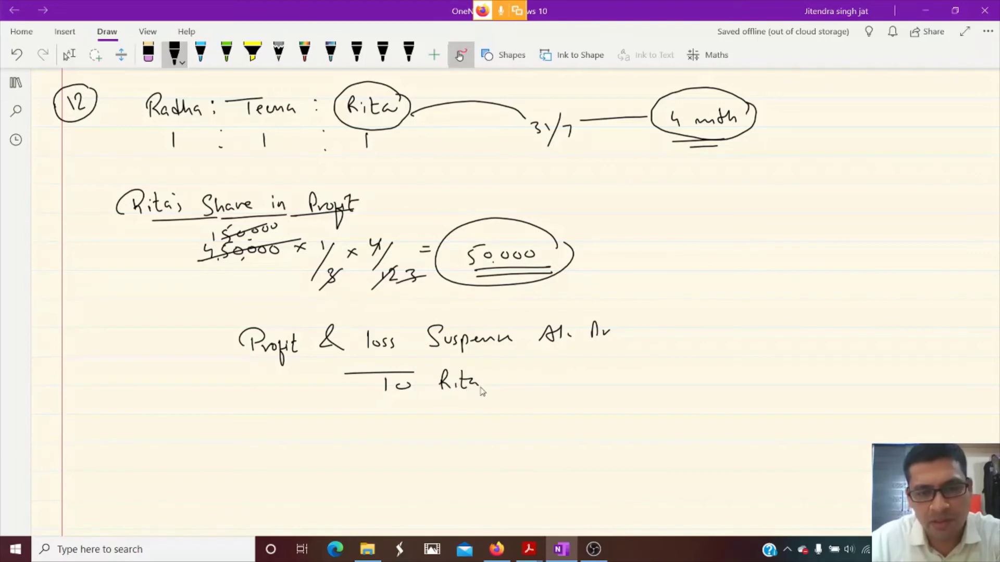
mouse_move(539, 368)
left_mouse_down()
mouse_move(531, 376)
mouse_move(554, 386)
mouse_move(608, 371)
left_mouse_up()
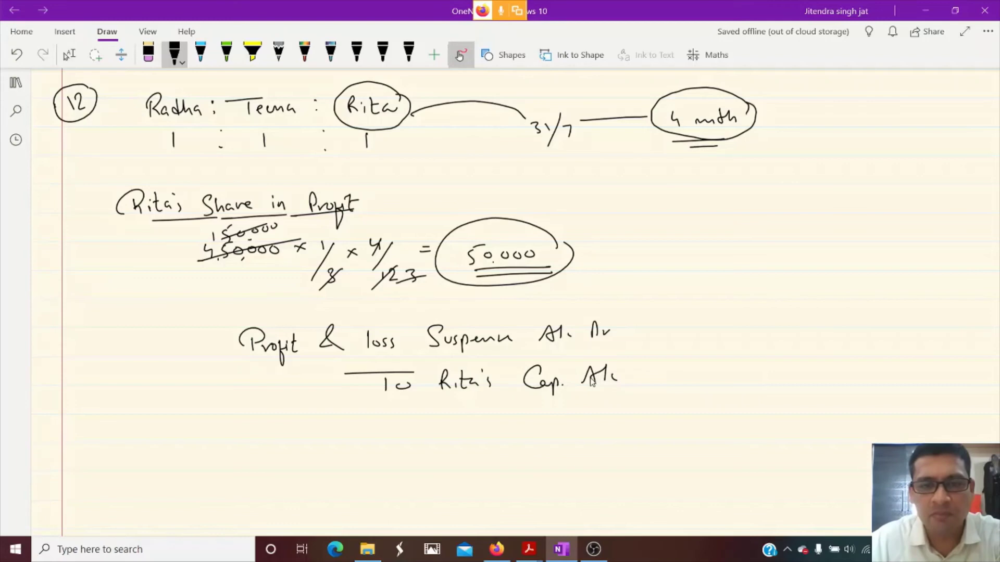
- Add 50,000 in the debit and credit columns and begin the bracketed narration below
mouse_move(690, 329)
left_mouse_down()
mouse_move(688, 342)
mouse_move(702, 328)
mouse_move(721, 331)
left_mouse_up()
left_click_drag(734, 329, 746, 330)
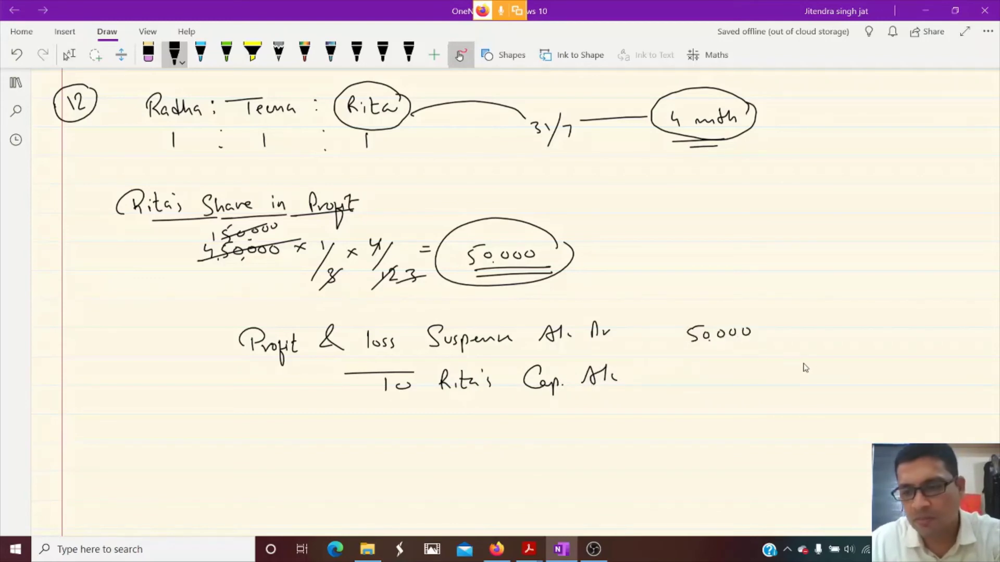
mouse_move(800, 366)
left_mouse_down()
mouse_move(807, 376)
mouse_move(866, 369)
left_mouse_up()
mouse_move(218, 411)
left_mouse_down()
mouse_move(218, 438)
mouse_move(349, 440)
left_mouse_up()
mouse_move(349, 416)
left_mouse_down()
mouse_move(359, 428)
mouse_move(435, 434)
mouse_move(493, 433)
mouse_move(534, 417)
mouse_move(537, 433)
mouse_move(646, 424)
mouse_move(652, 413)
mouse_move(673, 433)
mouse_move(751, 421)
mouse_move(784, 423)
mouse_move(804, 440)
mouse_move(836, 425)
mouse_move(888, 421)
mouse_move(905, 402)
left_mouse_up()
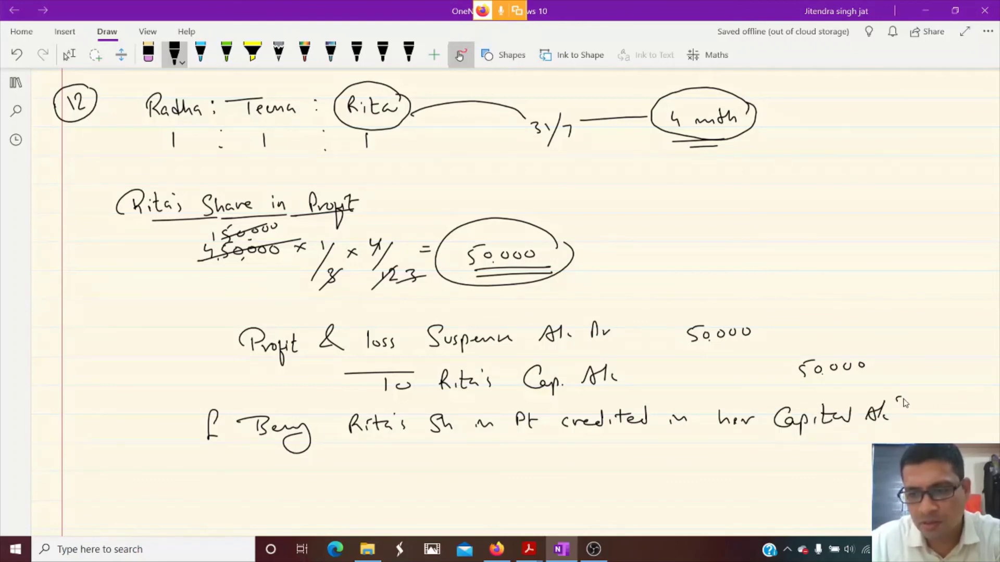